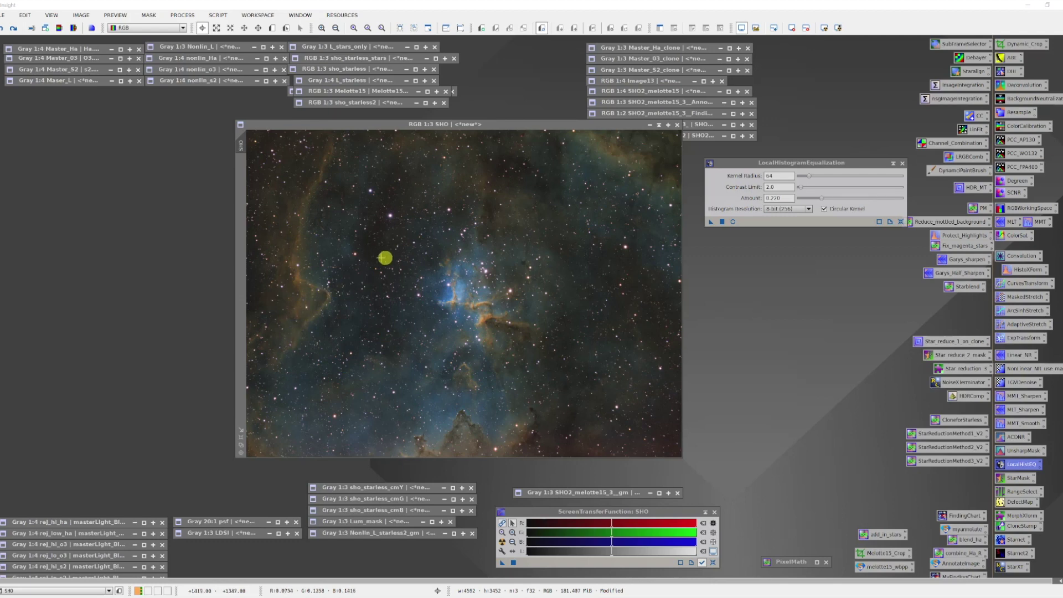
# - Launch the GAME script from Script > Utilities and enlarge its dialog up-left
pyautogui.click(217, 15)
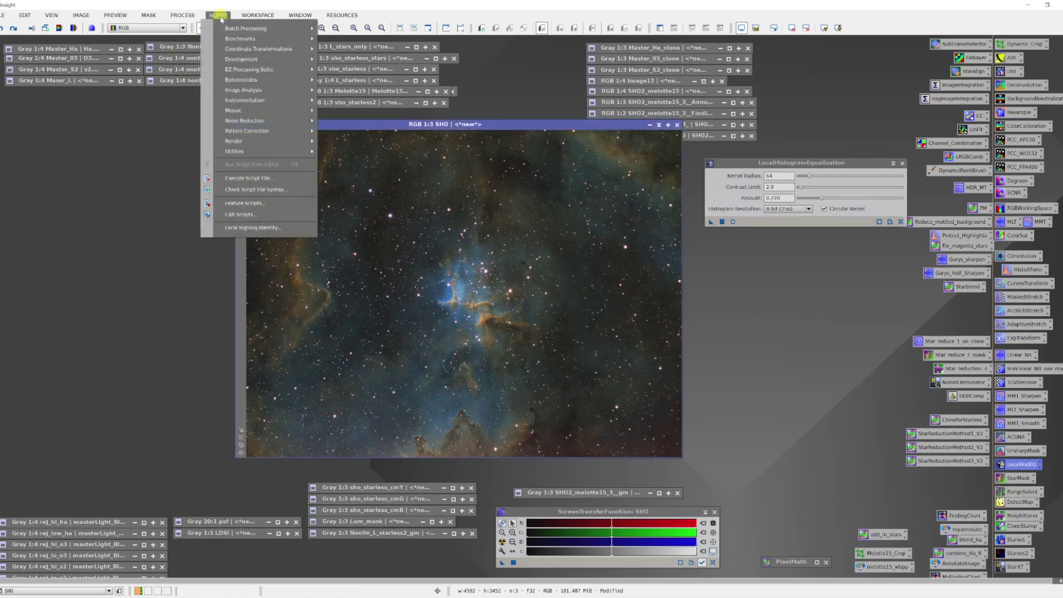
pyautogui.moveTo(266, 154)
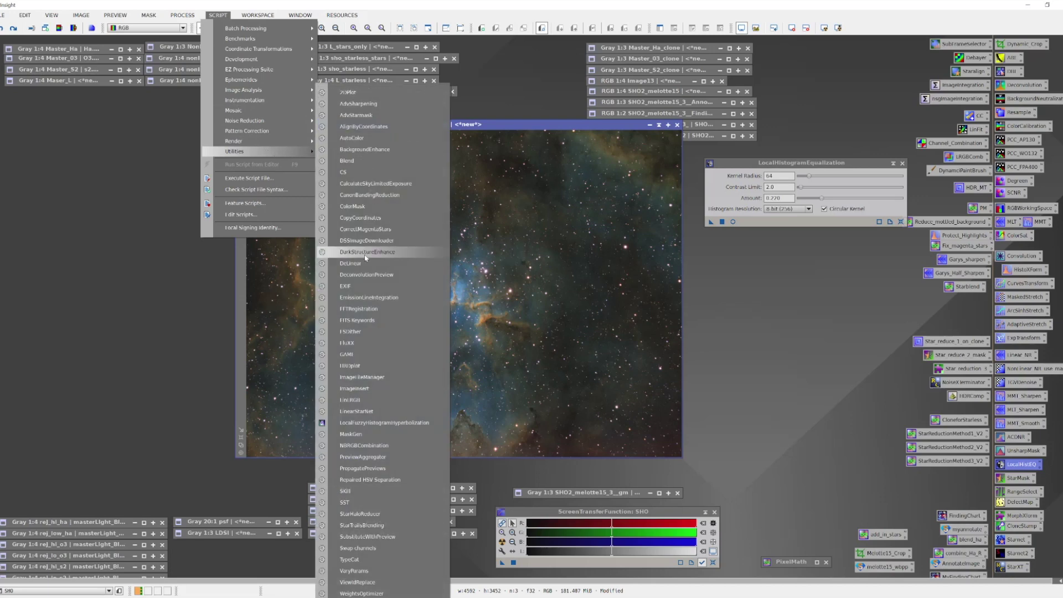
pyautogui.click(363, 354)
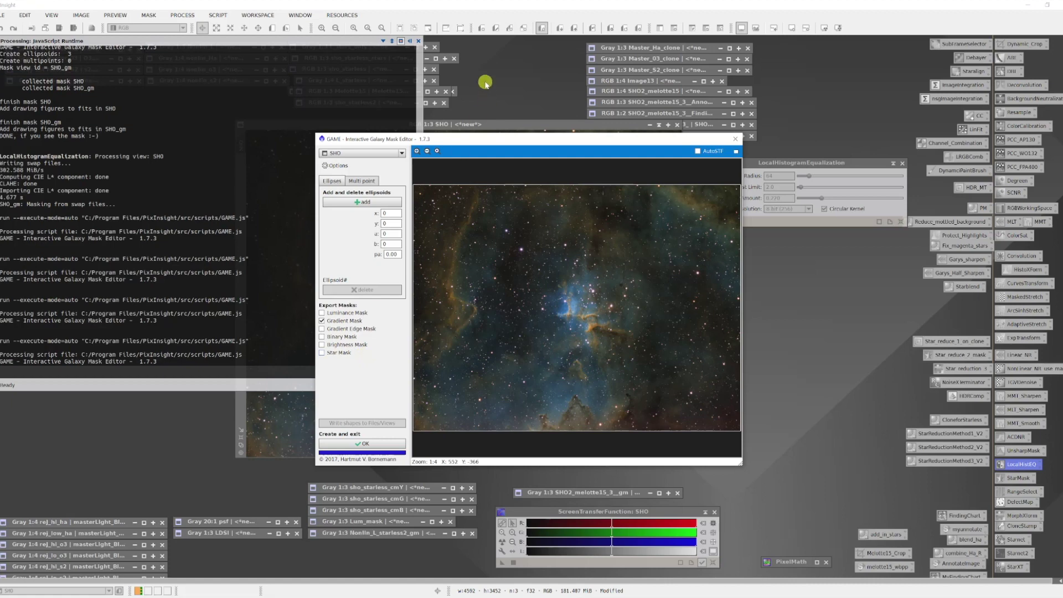
pyautogui.moveTo(466, 141); pyautogui.dragTo(361, 84)
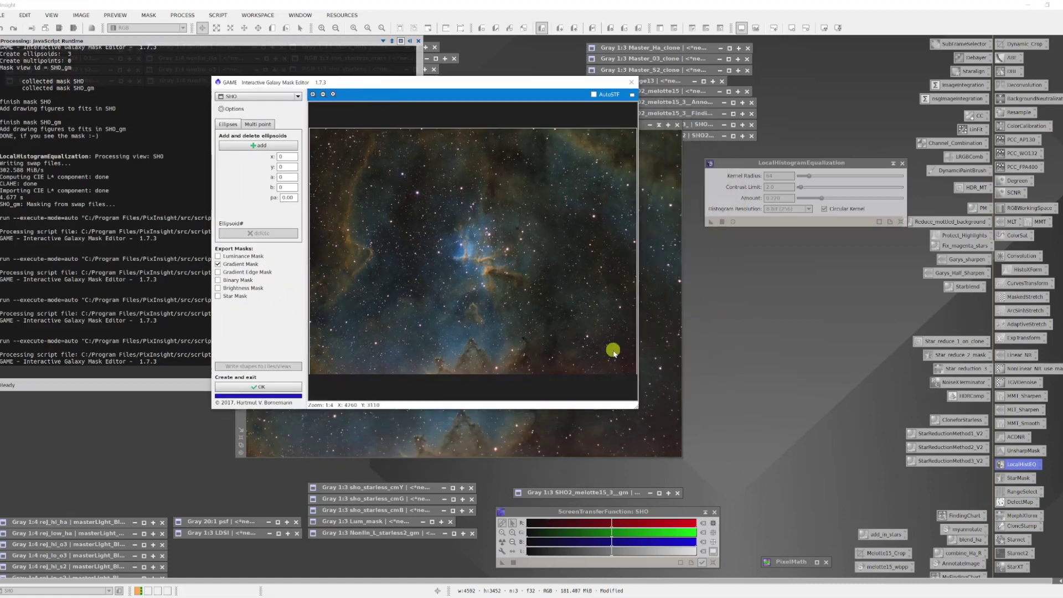
pyautogui.moveTo(635, 405); pyautogui.dragTo(805, 481)
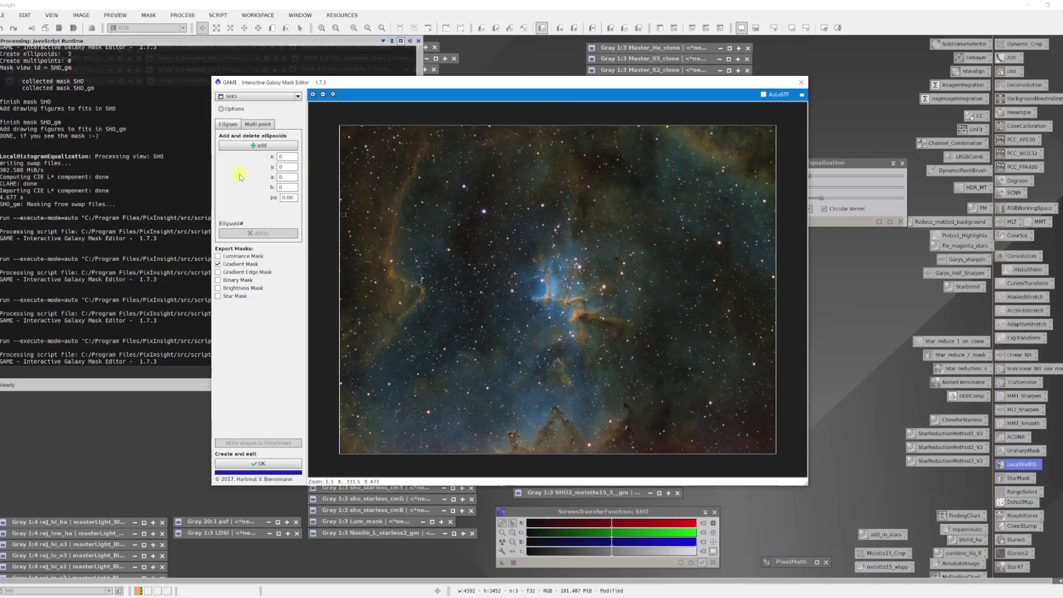
# - Add a first ellipse over the nebula core, tilted and widened to cover it
pyautogui.click(255, 146)
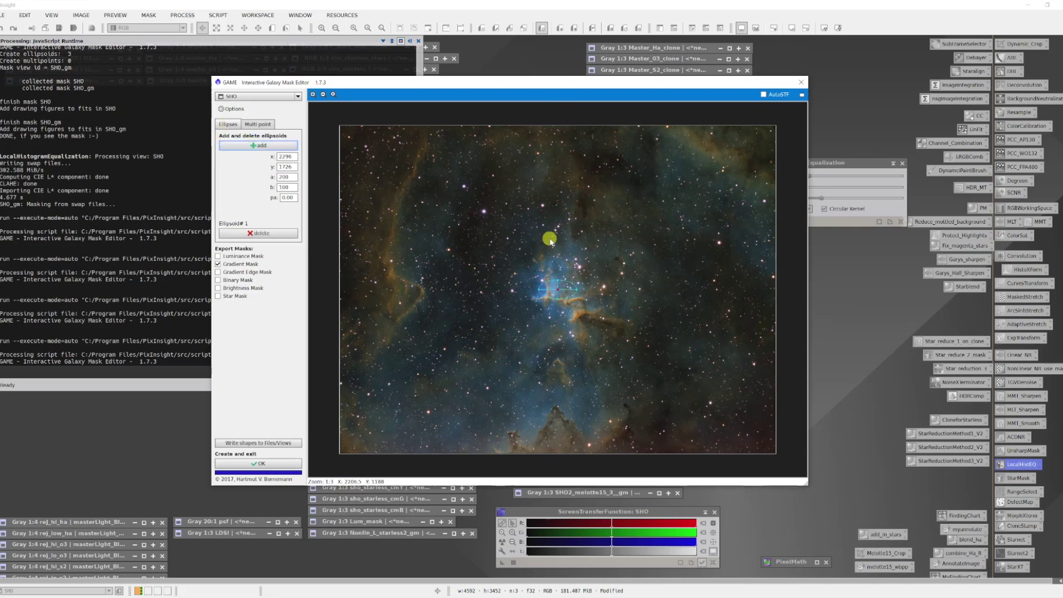
pyautogui.moveTo(558, 292); pyautogui.dragTo(500, 251)
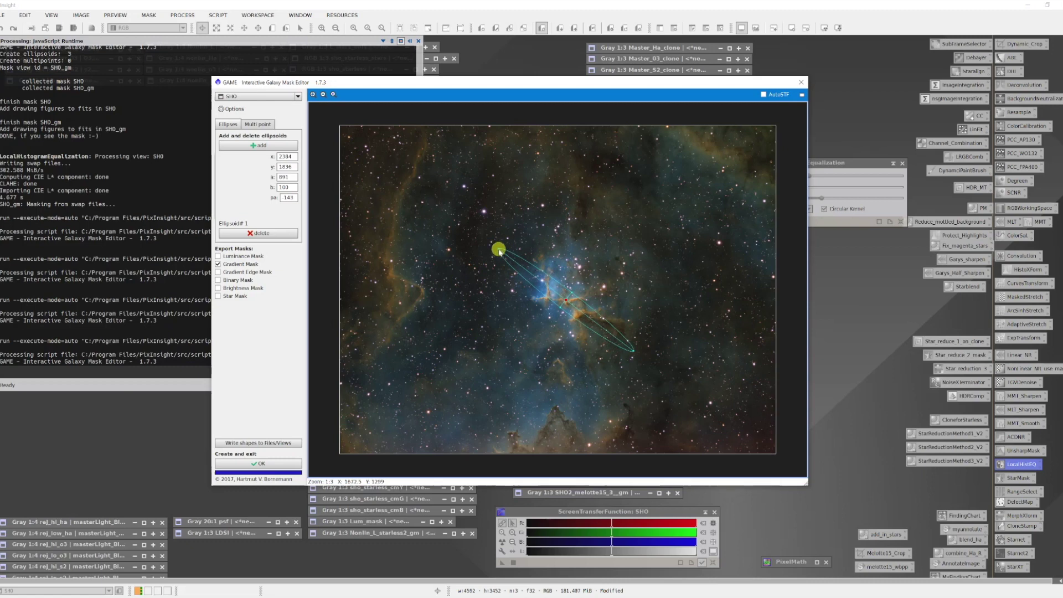
pyautogui.click(571, 294)
pyautogui.moveTo(571, 294); pyautogui.dragTo(589, 268)
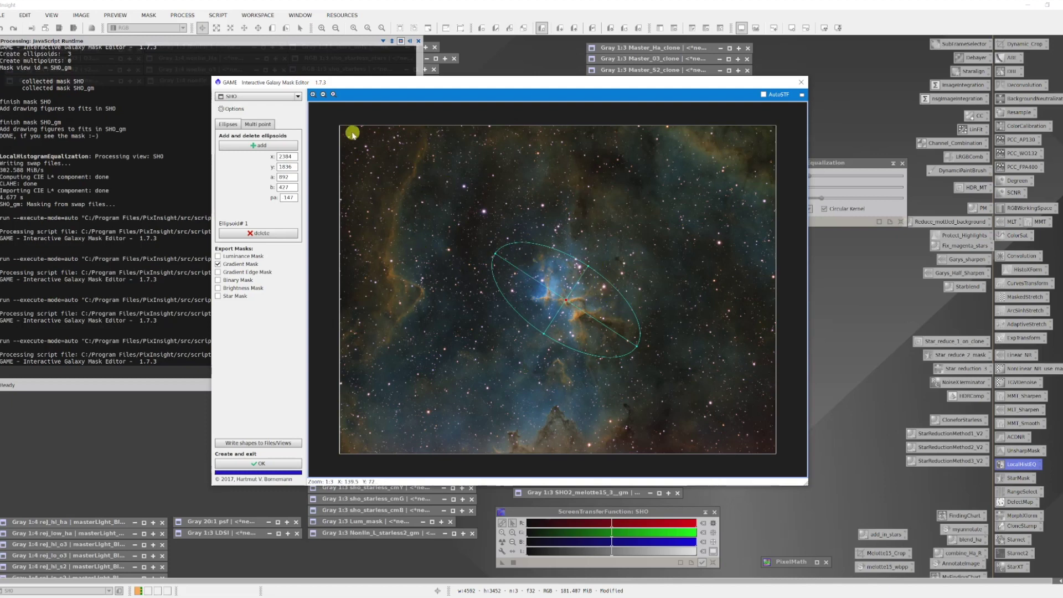
# - Add a second, wider ellipse near the bottom of the image
pyautogui.click(255, 146)
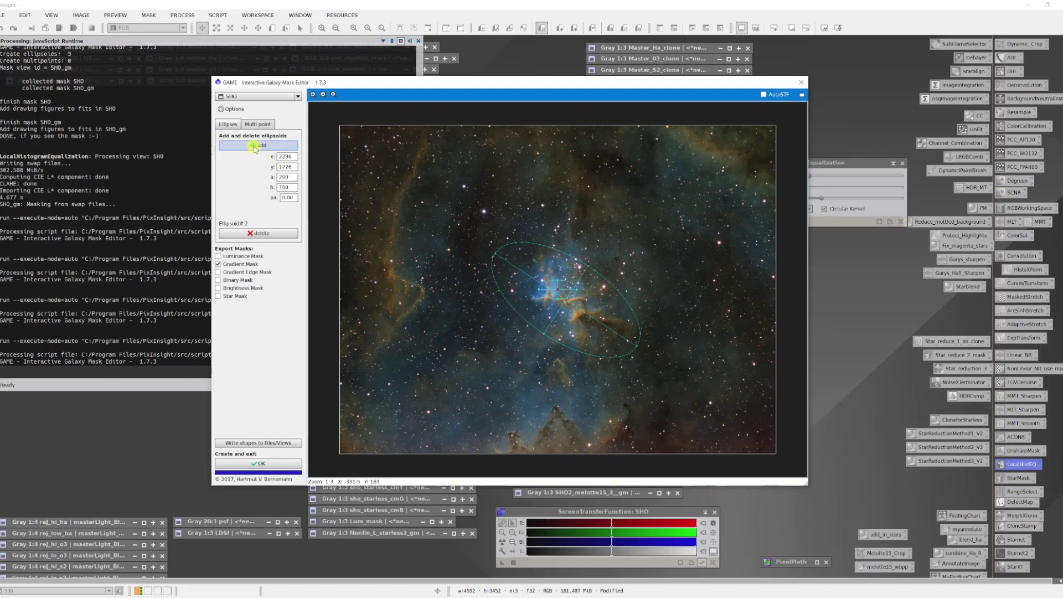
pyautogui.moveTo(558, 292); pyautogui.dragTo(673, 406)
pyautogui.moveTo(574, 423); pyautogui.dragTo(568, 394)
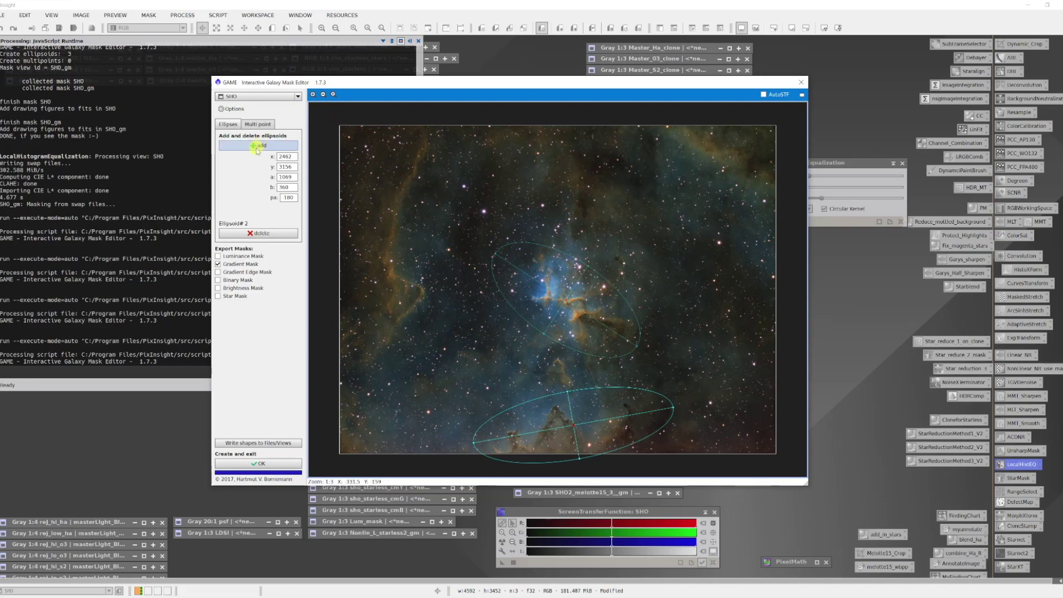
# - Add a third ellipse stretched tall over the left nebula wall, reaching toward the top edge
pyautogui.click(256, 146)
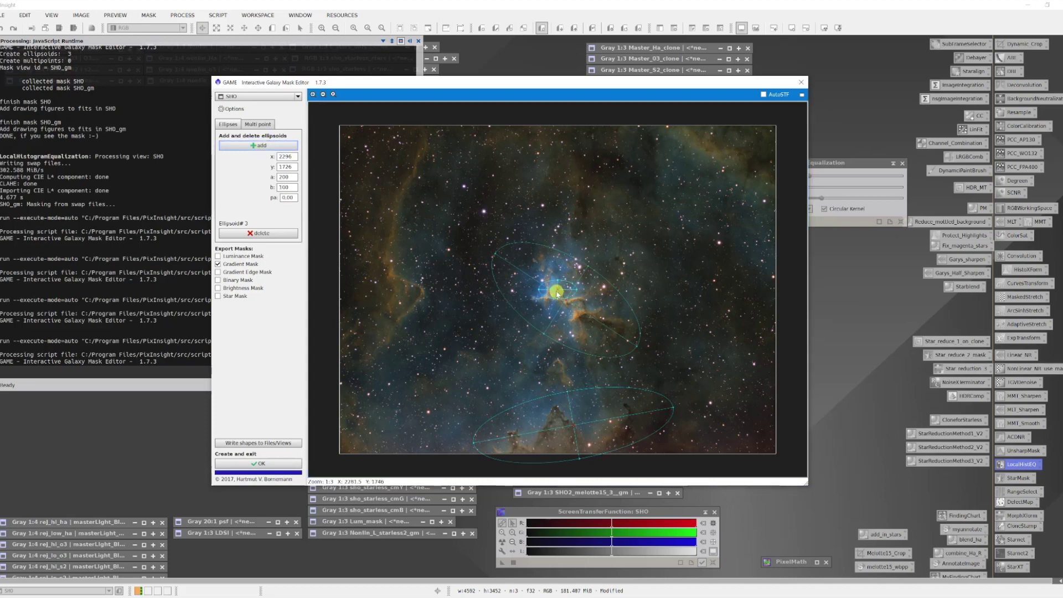
pyautogui.moveTo(557, 290); pyautogui.dragTo(397, 249)
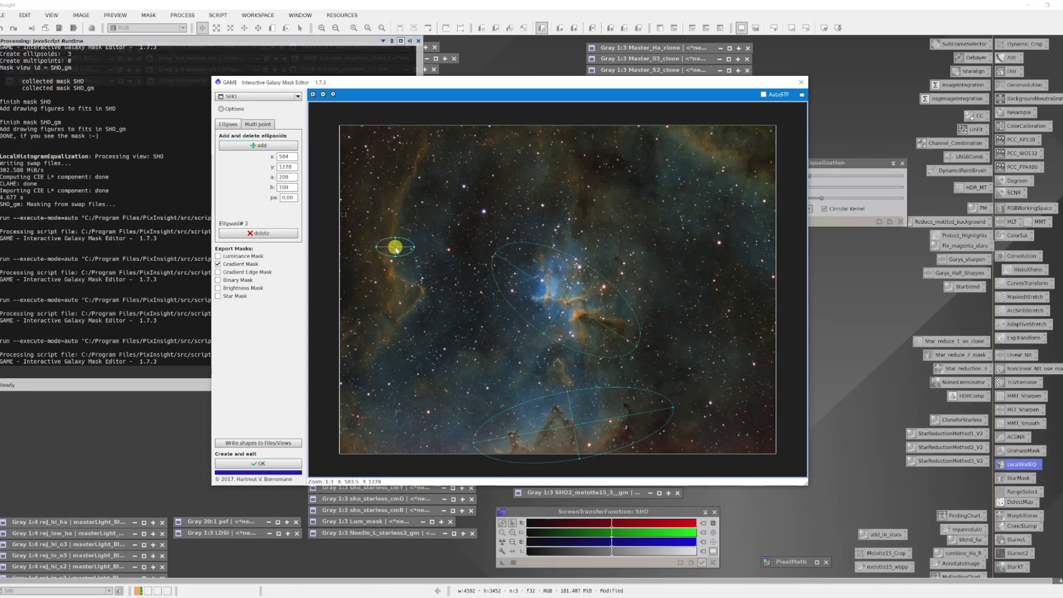
pyautogui.moveTo(414, 247); pyautogui.dragTo(416, 118)
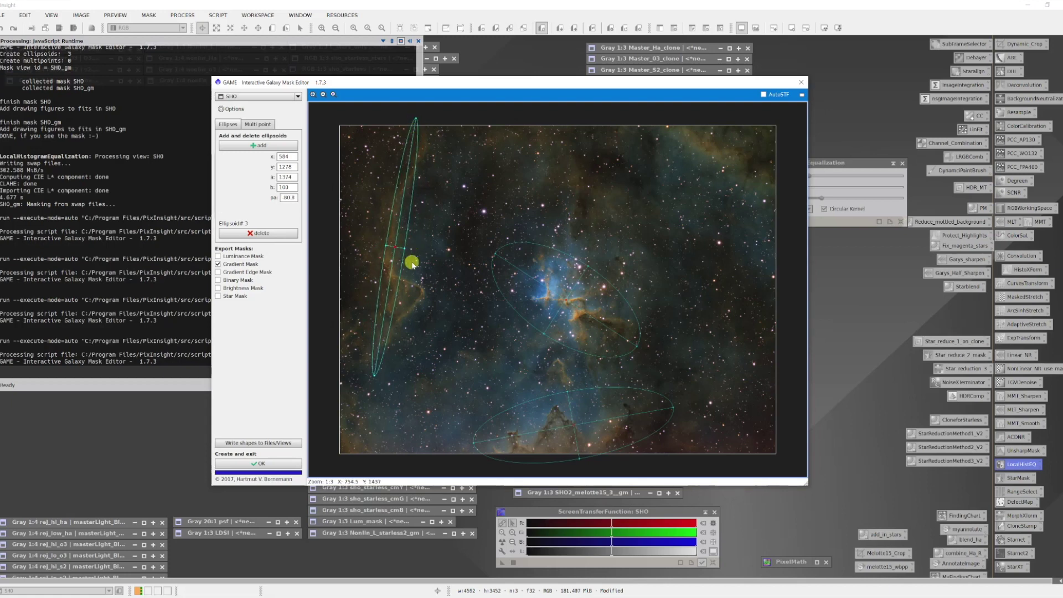
pyautogui.moveTo(405, 250); pyautogui.dragTo(448, 251)
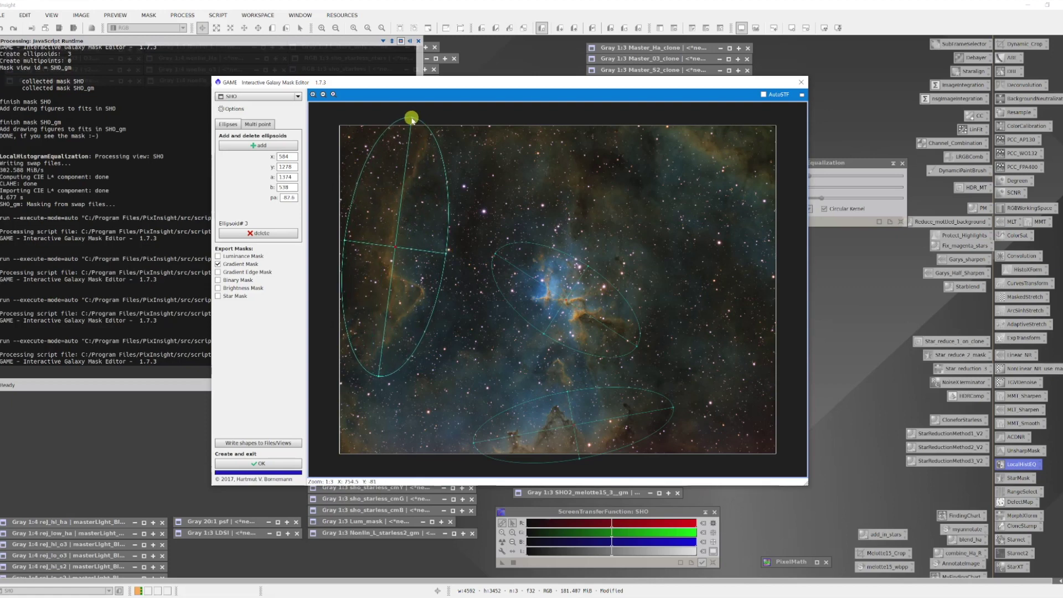
pyautogui.moveTo(412, 119); pyautogui.dragTo(416, 112)
# - Add a fourth, slightly widened ellipse just below the core
pyautogui.click(259, 145)
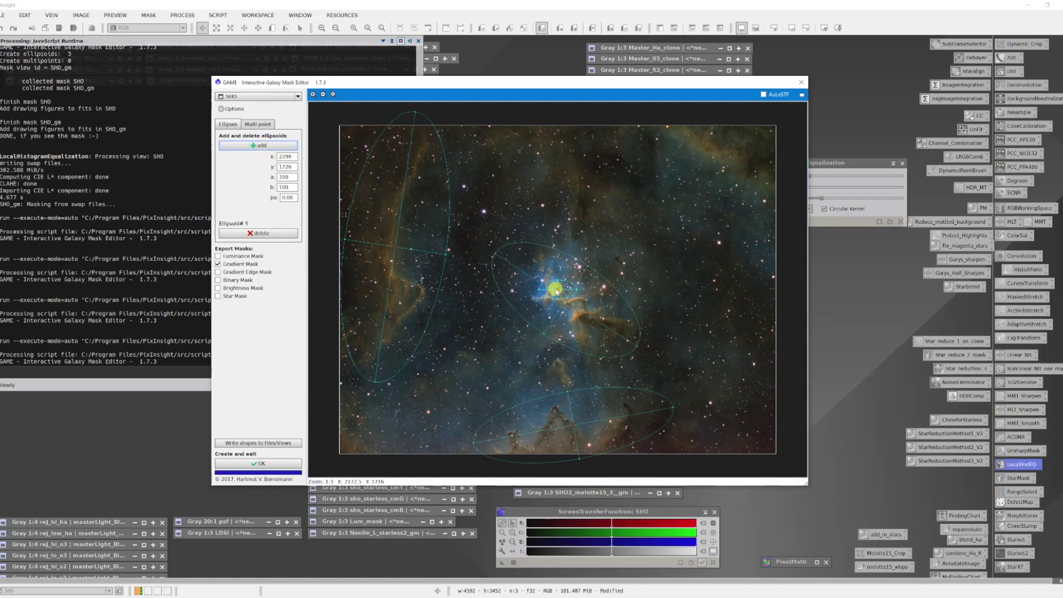
pyautogui.moveTo(559, 290); pyautogui.dragTo(559, 373)
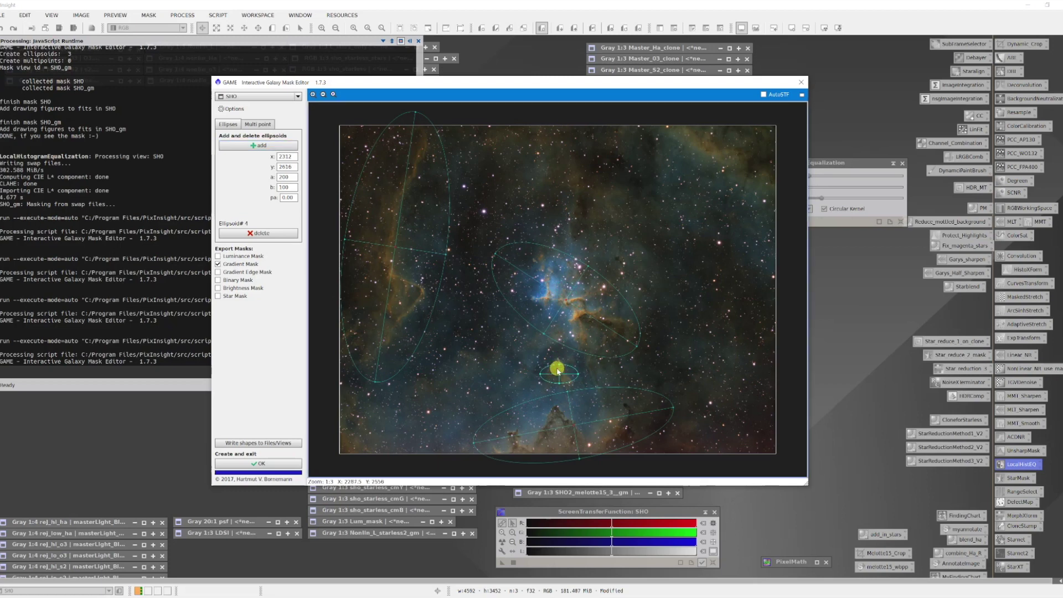
pyautogui.moveTo(540, 375); pyautogui.dragTo(560, 355)
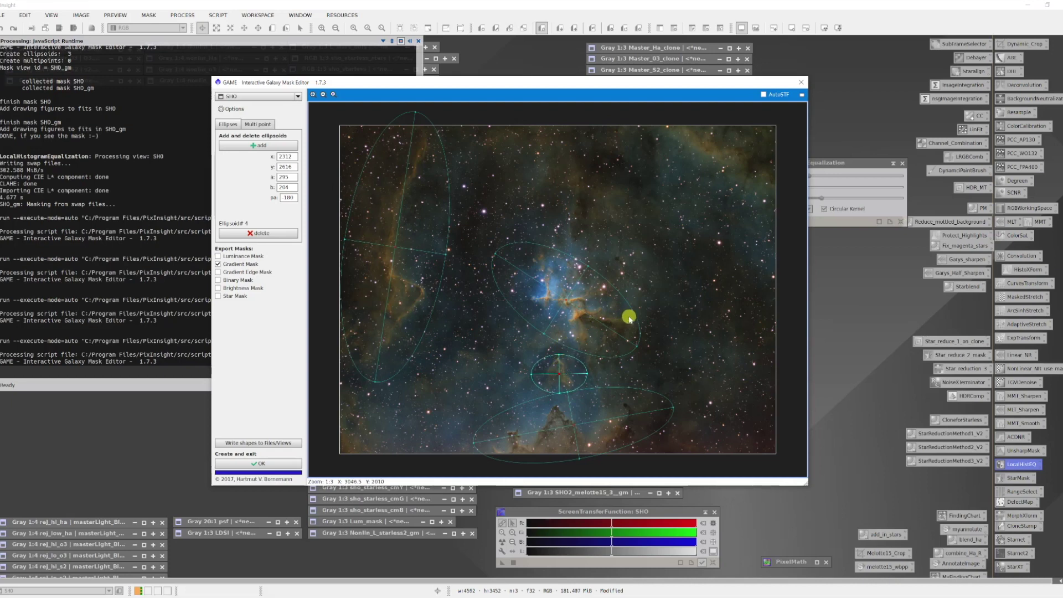
# - Generate the SHO_gm gradient mask, move it to the right, and activate the SHO image
pyautogui.click(285, 463)
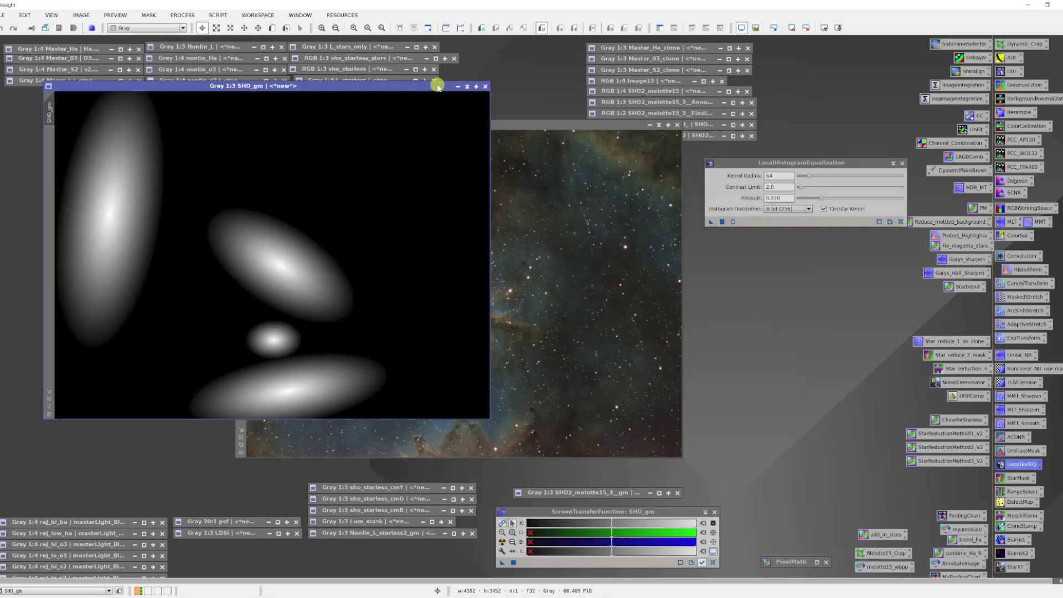
pyautogui.moveTo(428, 89); pyautogui.dragTo(780, 141)
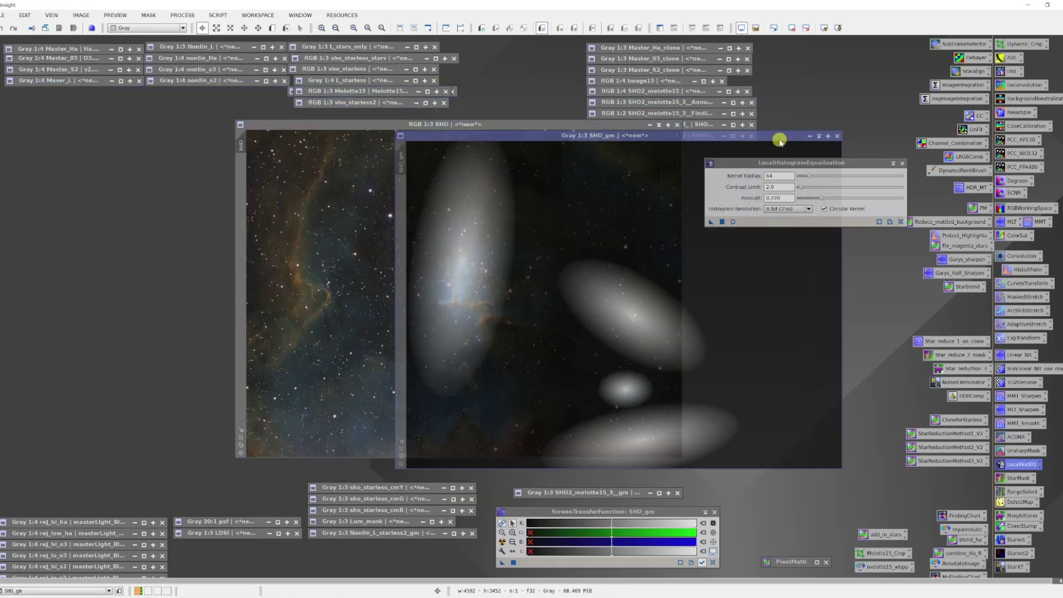
pyautogui.moveTo(555, 135); pyautogui.dragTo(625, 114)
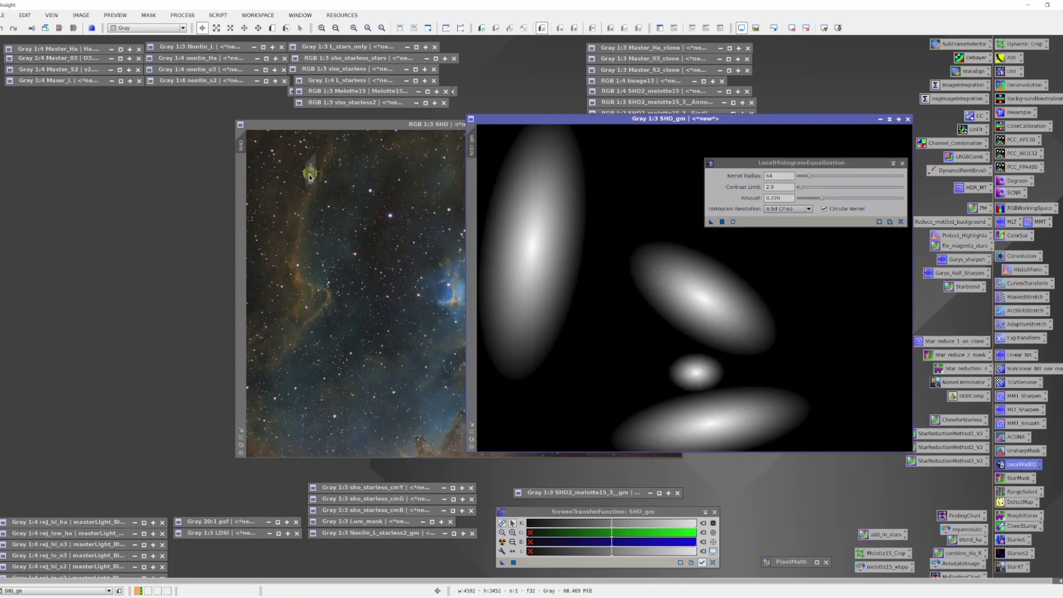
pyautogui.click(343, 125)
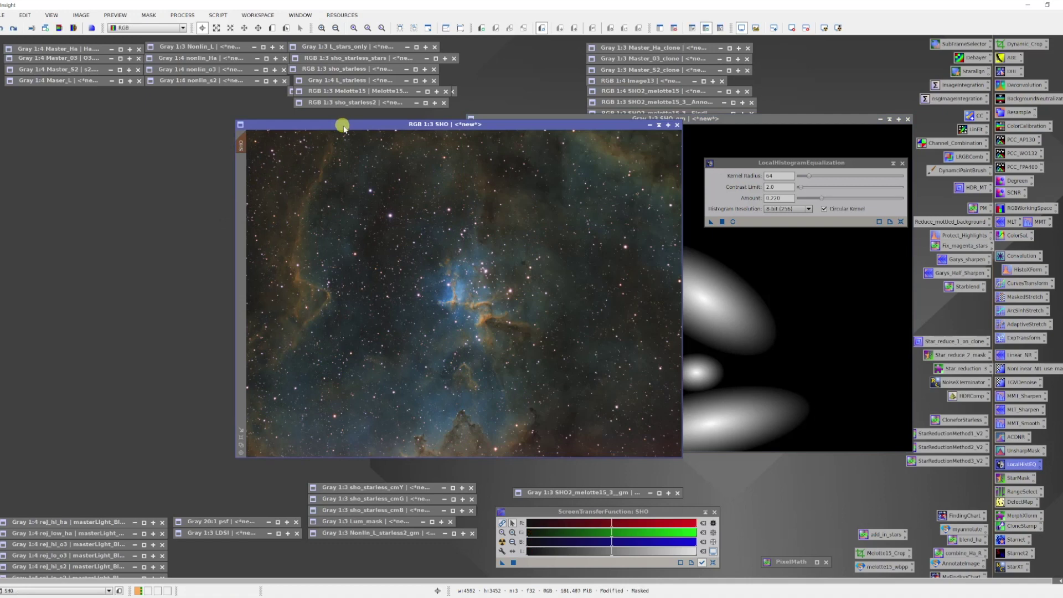
pyautogui.hotkey('ctrl', 'k')
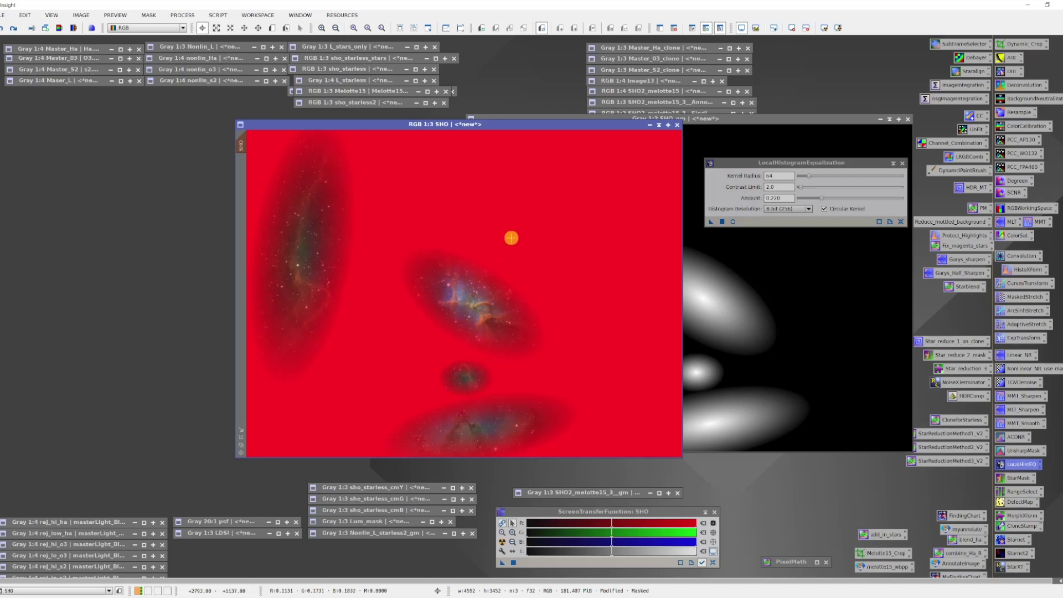
pyautogui.hotkey('ctrl', 'k')
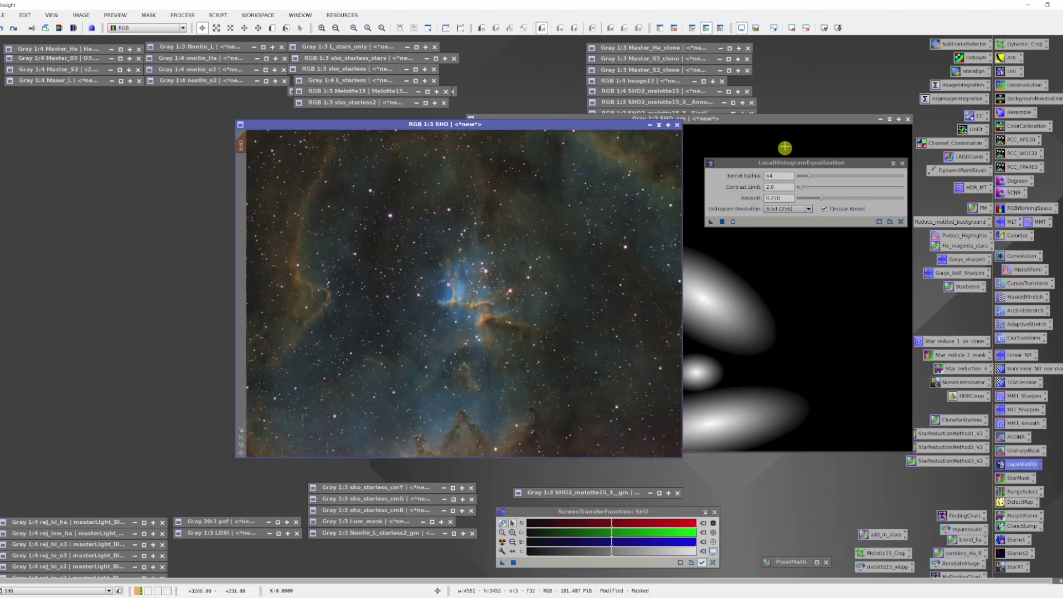
# - Live-preview LocalHistogramEqualization, trying Amount 1.000 and 0.760 before settling on 0.140
pyautogui.moveTo(790, 167); pyautogui.dragTo(781, 158)
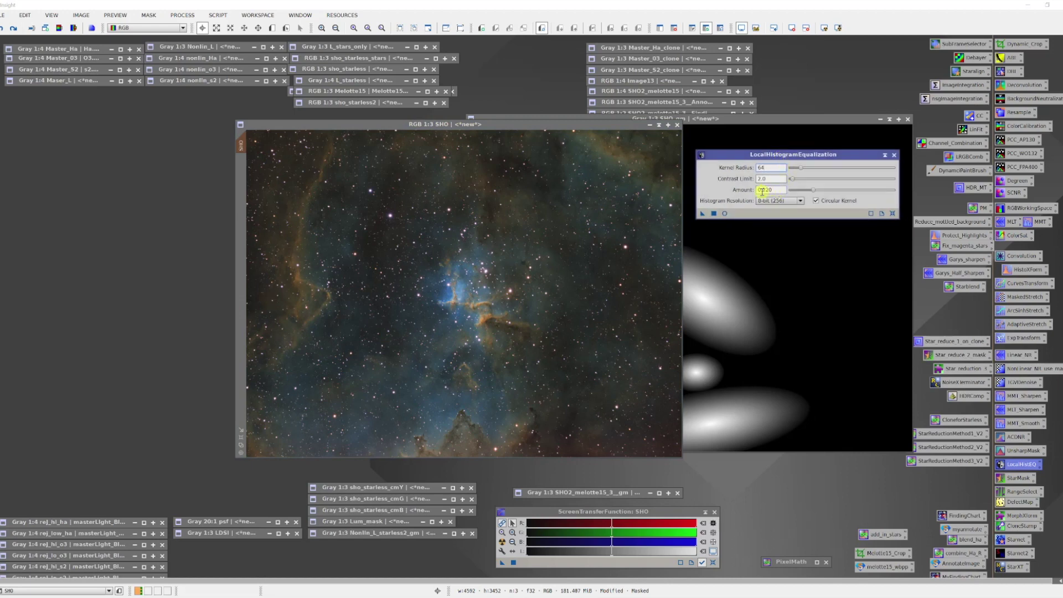
pyautogui.moveTo(813, 190)
pyautogui.mouseDown()
pyautogui.moveTo(892, 190)
pyautogui.moveTo(822, 191)
pyautogui.mouseUp()
pyautogui.click(725, 214)
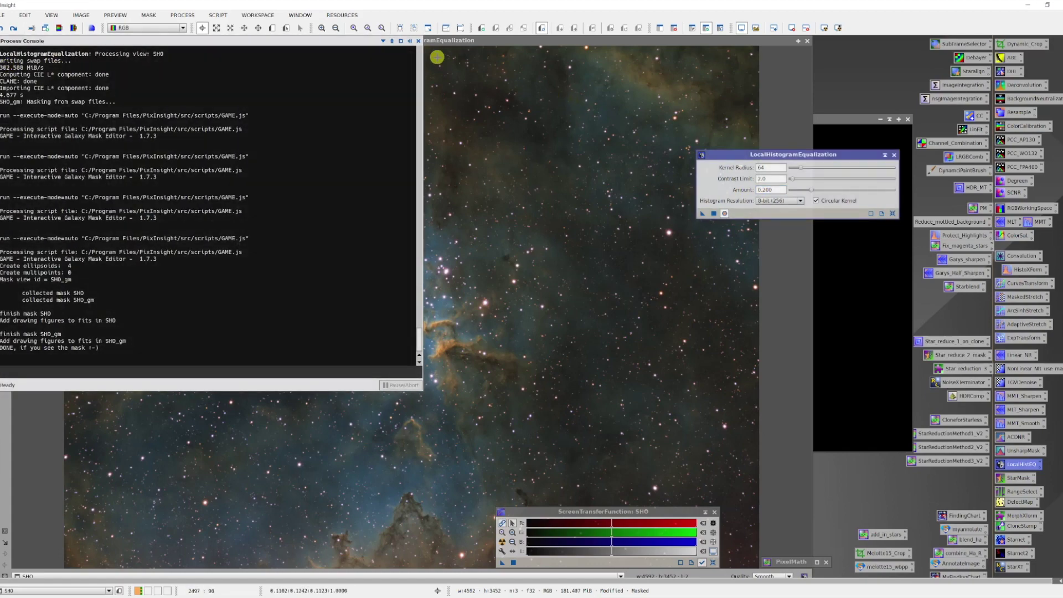
pyautogui.click(408, 41)
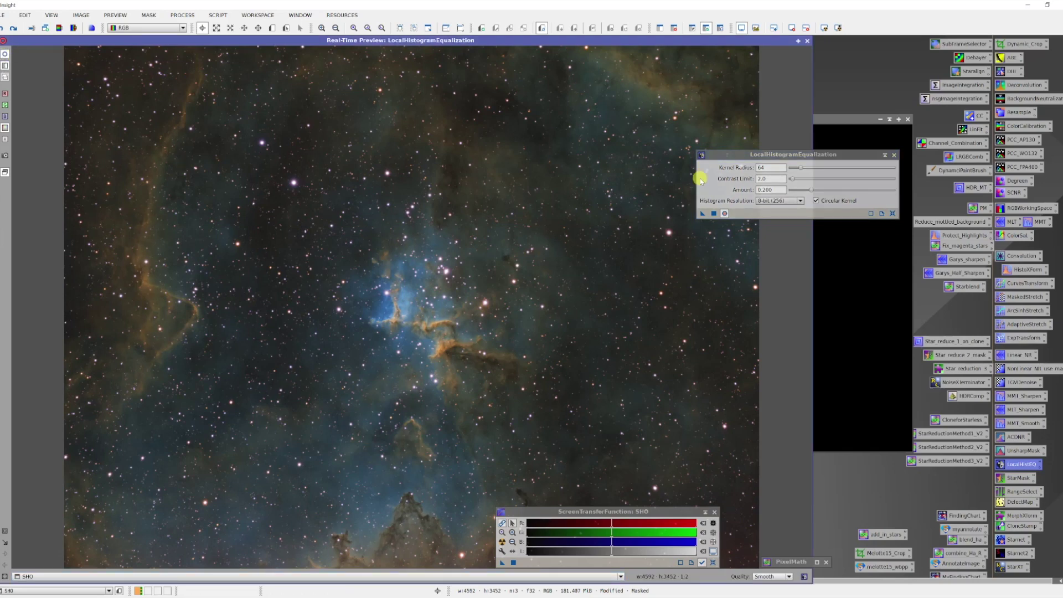
pyautogui.moveTo(813, 191); pyautogui.dragTo(870, 191)
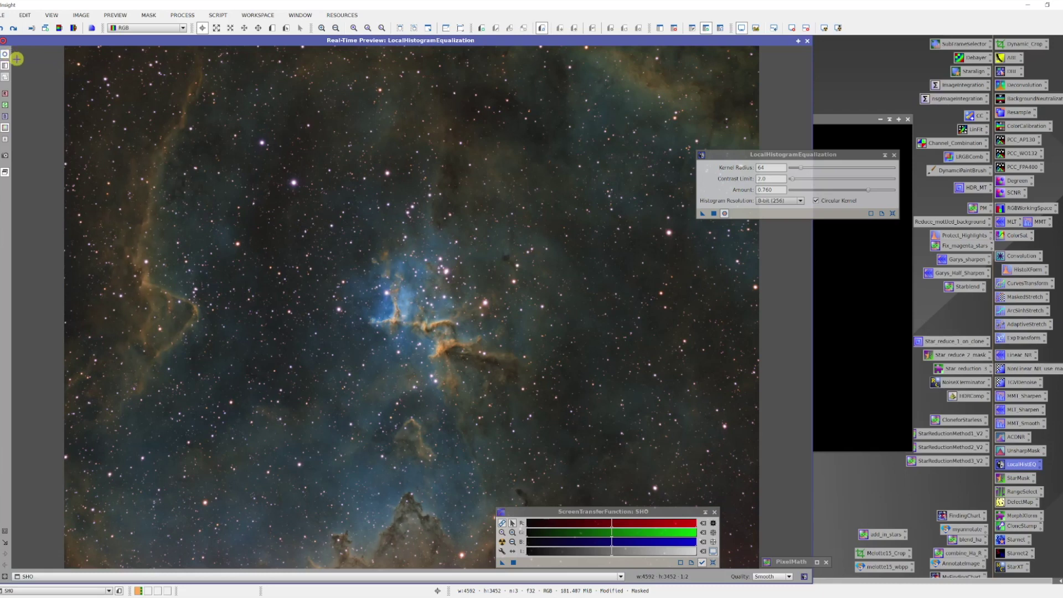
pyautogui.moveTo(871, 191); pyautogui.dragTo(806, 198)
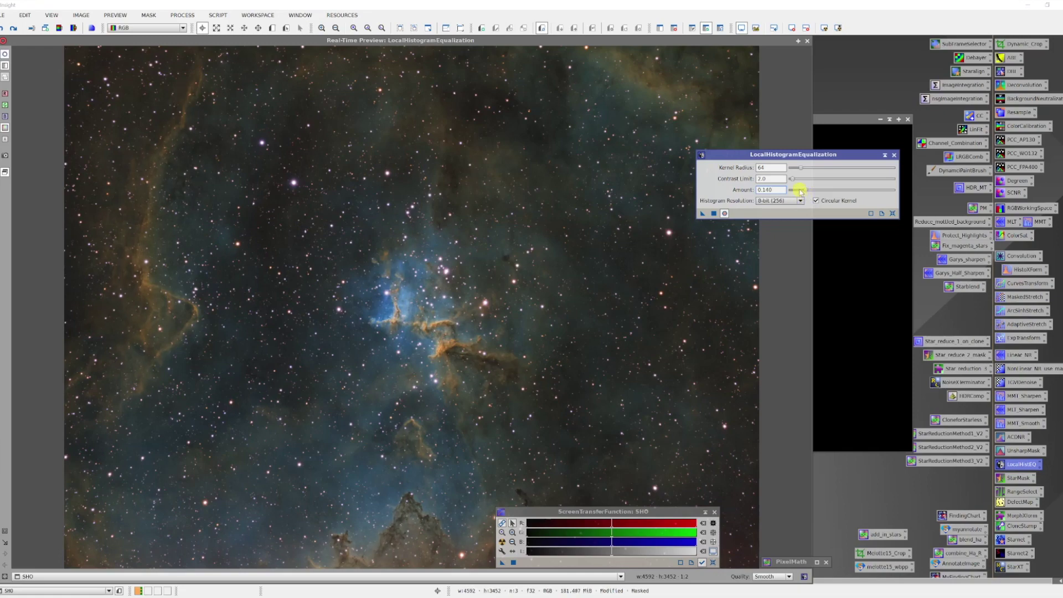
# - Apply LocalHistogramEqualization to SHO, compare before/after, and place it beside the SHO_gm mask
pyautogui.click(808, 42)
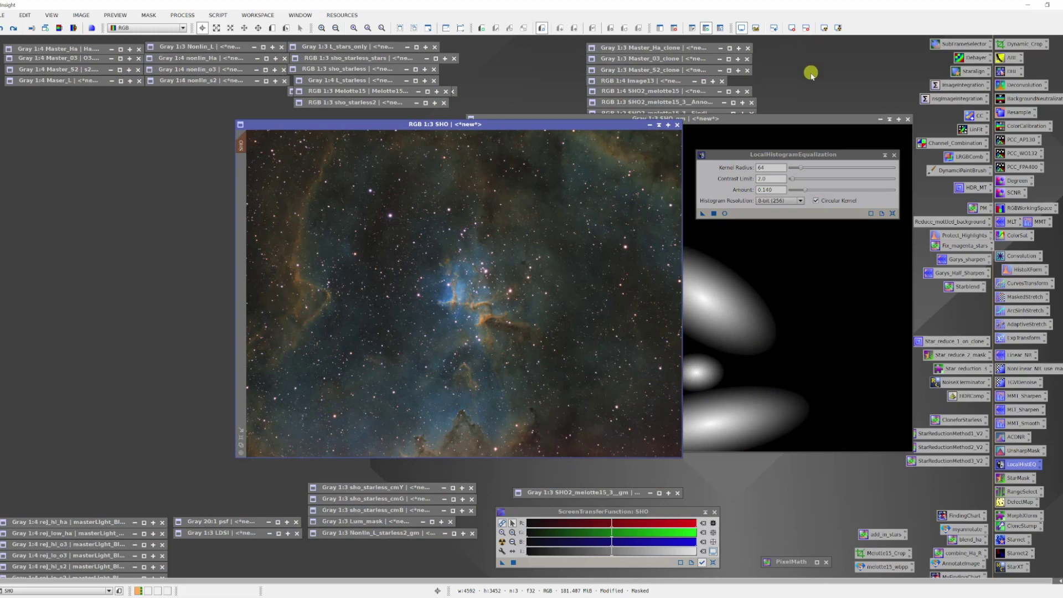
pyautogui.moveTo(703, 214); pyautogui.dragTo(611, 237)
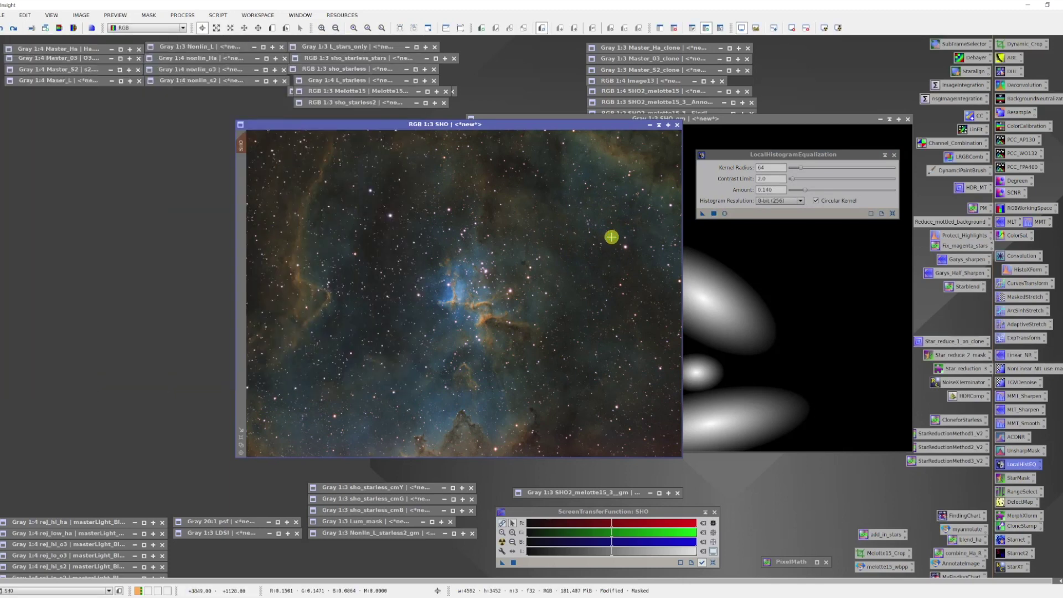
pyautogui.scroll(2, 503, 237)
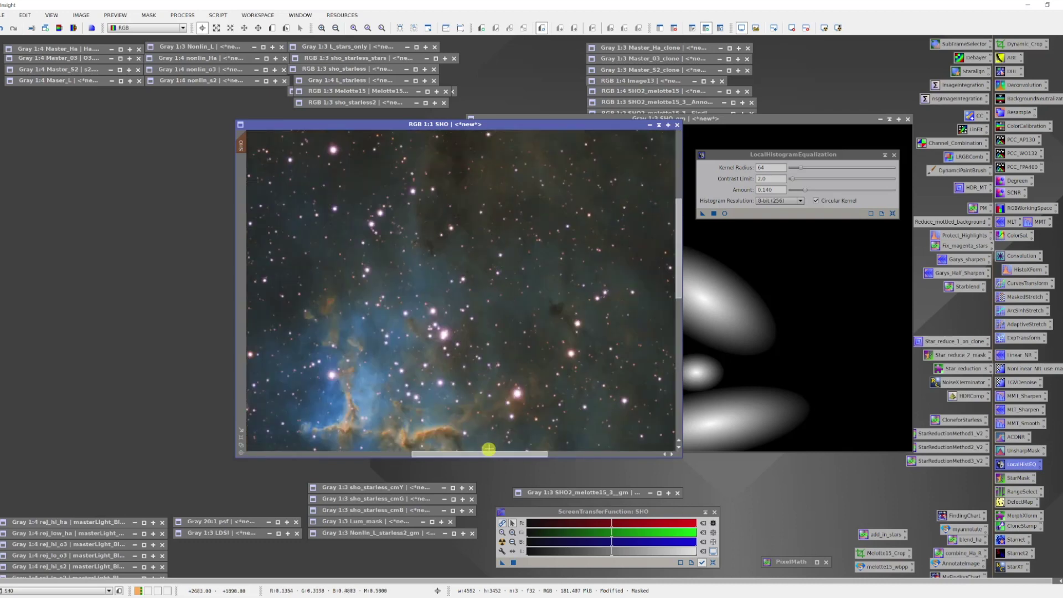
pyautogui.moveTo(487, 453); pyautogui.dragTo(466, 455)
pyautogui.moveTo(680, 276); pyautogui.dragTo(679, 314)
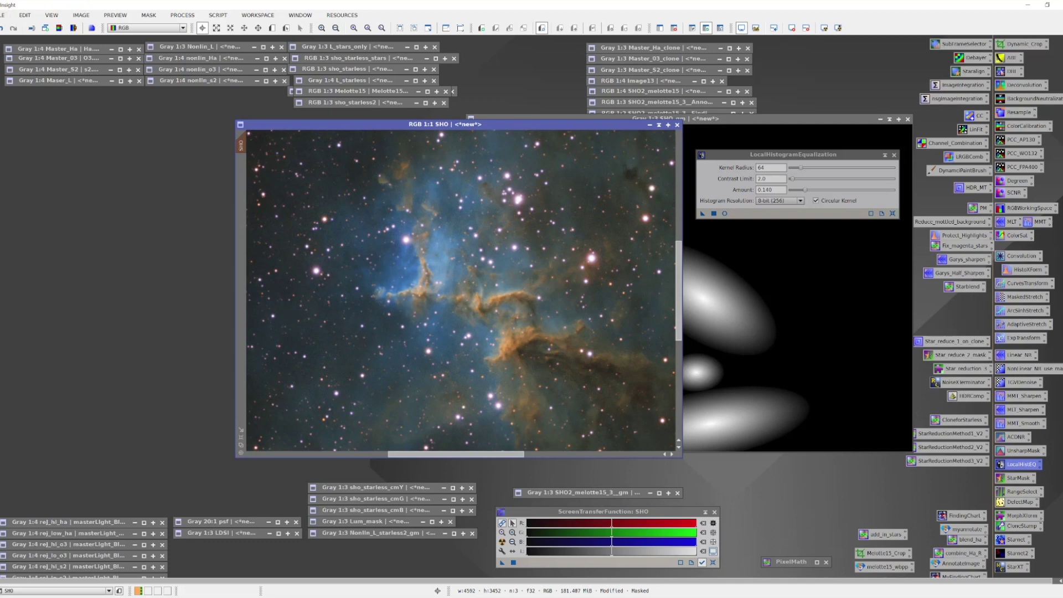
pyautogui.click(2, 28)
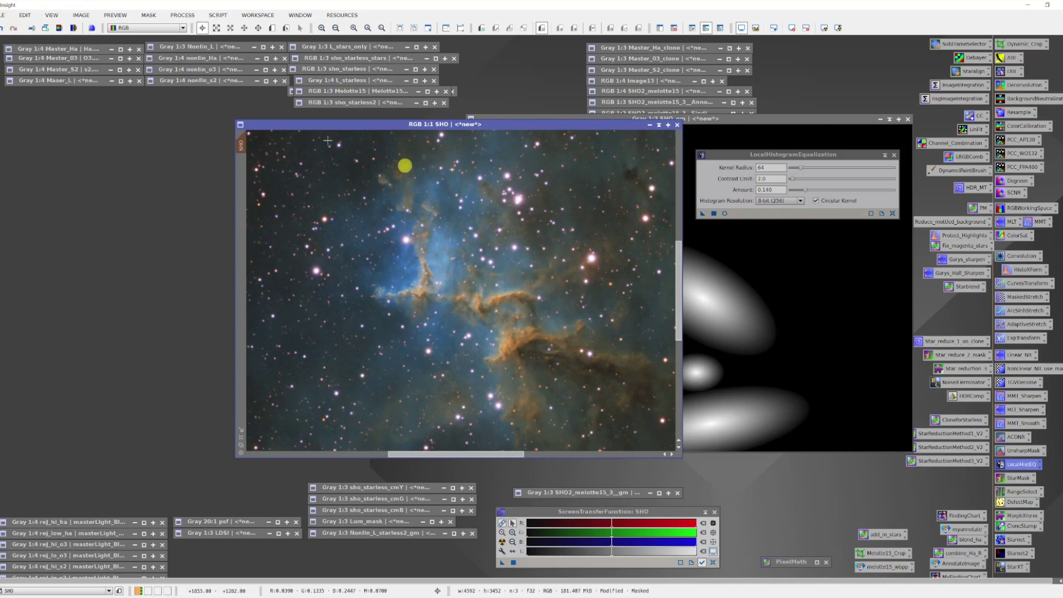
pyautogui.scroll(-1, 579, 201)
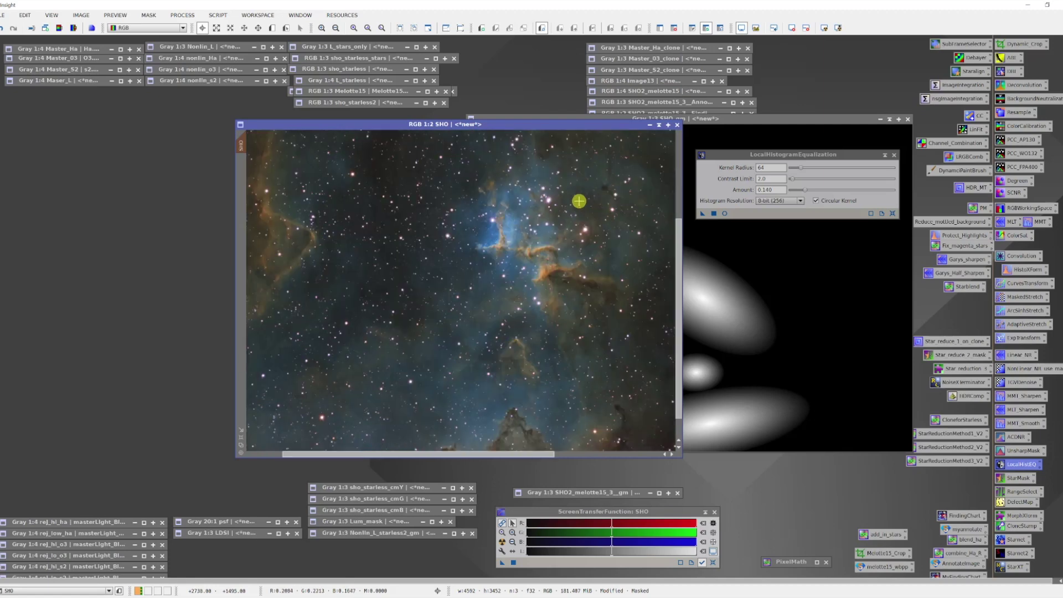
pyautogui.moveTo(570, 124); pyautogui.dragTo(335, 119)
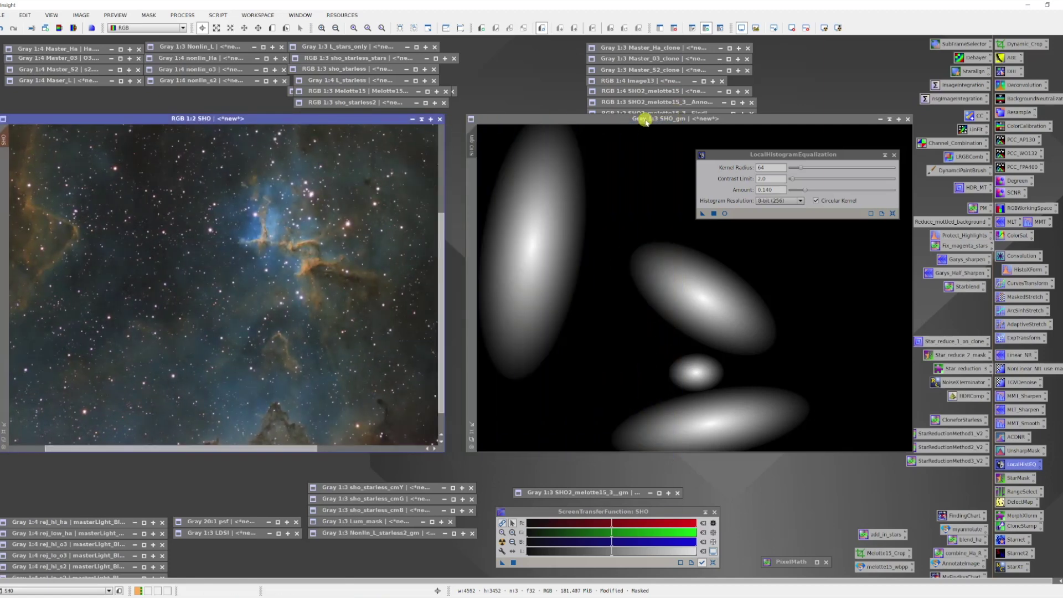